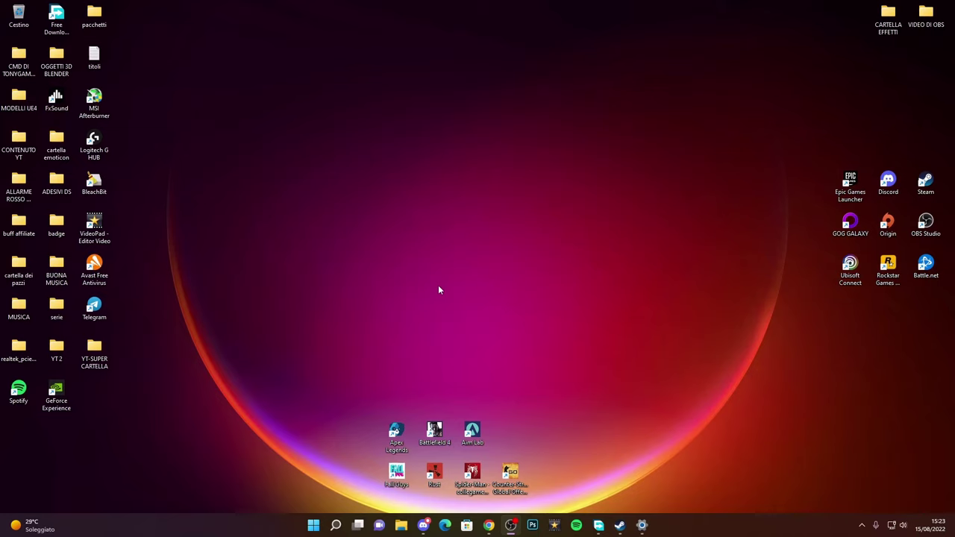
Step: Open the Ripristino page in the Sistema section of Windows Settings
{"action": "right_click", "coordinate": [313, 525]}
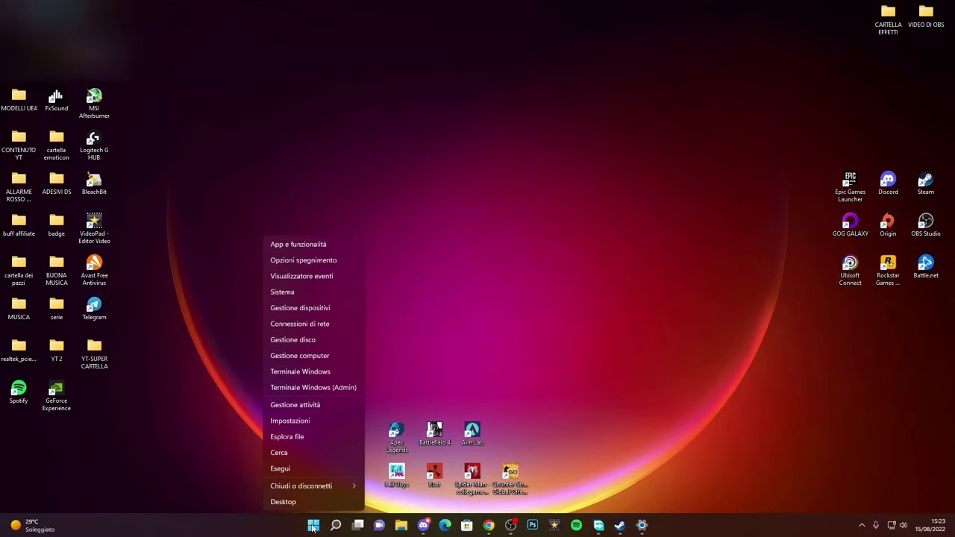
{"action": "left_click", "coordinate": [287, 291]}
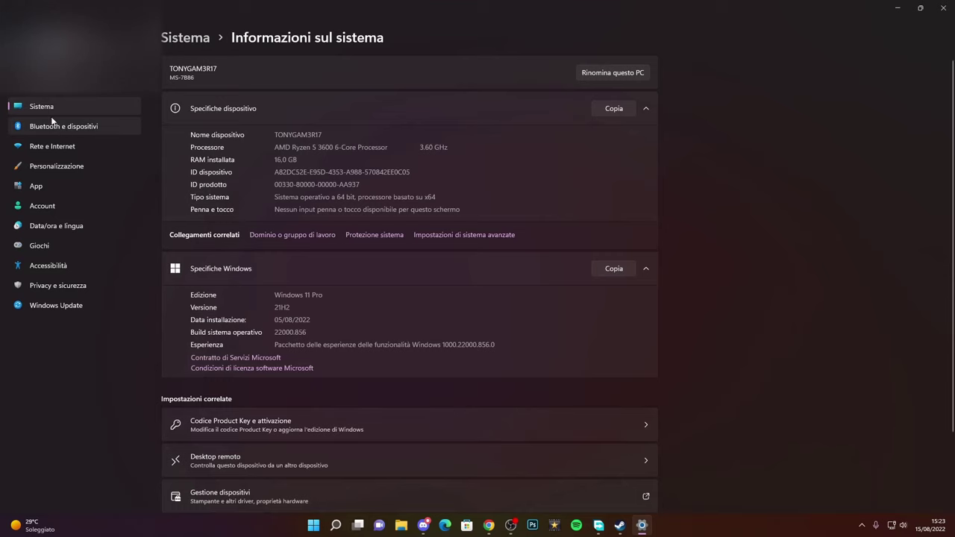
{"action": "scroll", "coordinate": [791, 378], "scroll_direction": "down", "scroll_amount": 3}
{"action": "scroll", "coordinate": [710, 406], "scroll_direction": "up", "scroll_amount": 3}
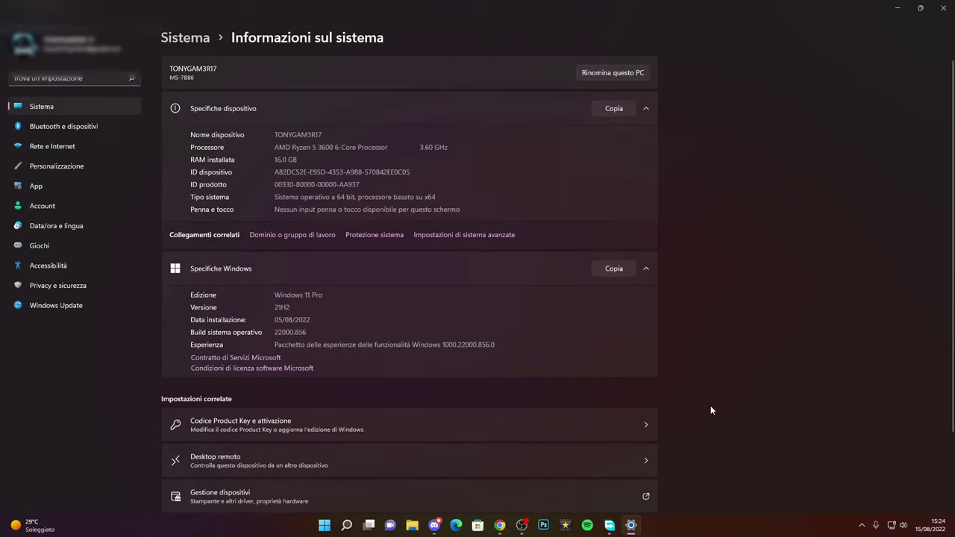
{"action": "scroll", "coordinate": [717, 406], "scroll_direction": "down", "scroll_amount": 3}
{"action": "left_click", "coordinate": [96, 127]}
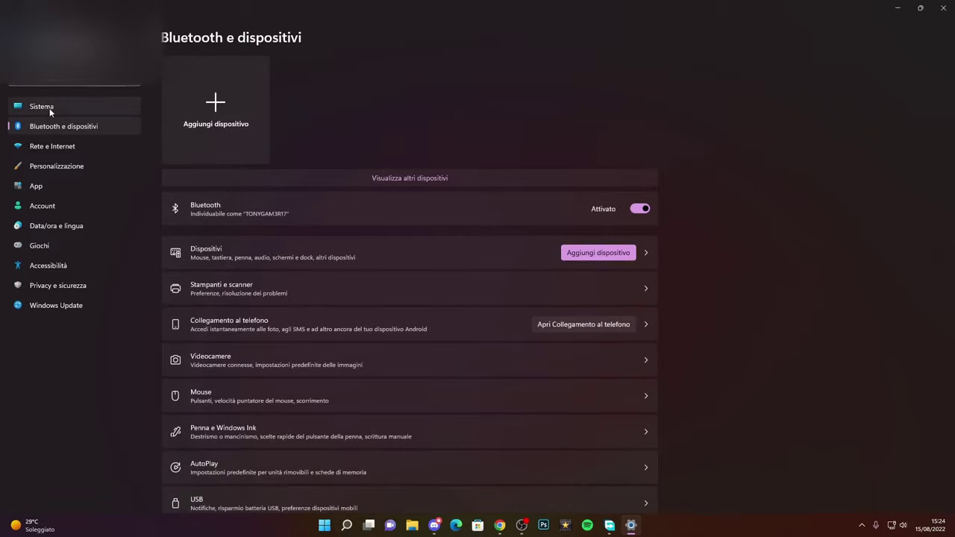
{"action": "left_click", "coordinate": [47, 111]}
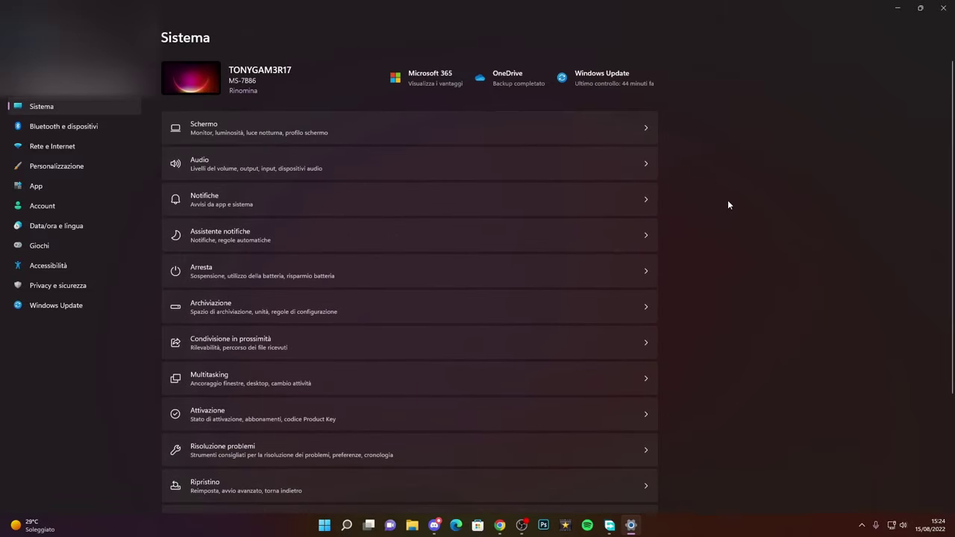
{"action": "scroll", "coordinate": [713, 276], "scroll_direction": "down", "scroll_amount": 3}
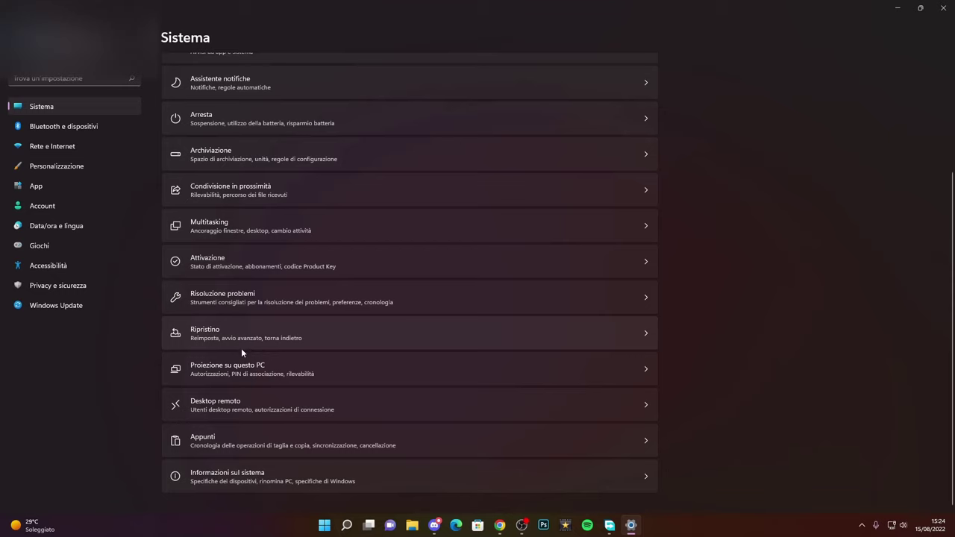
{"action": "left_click", "coordinate": [572, 341]}
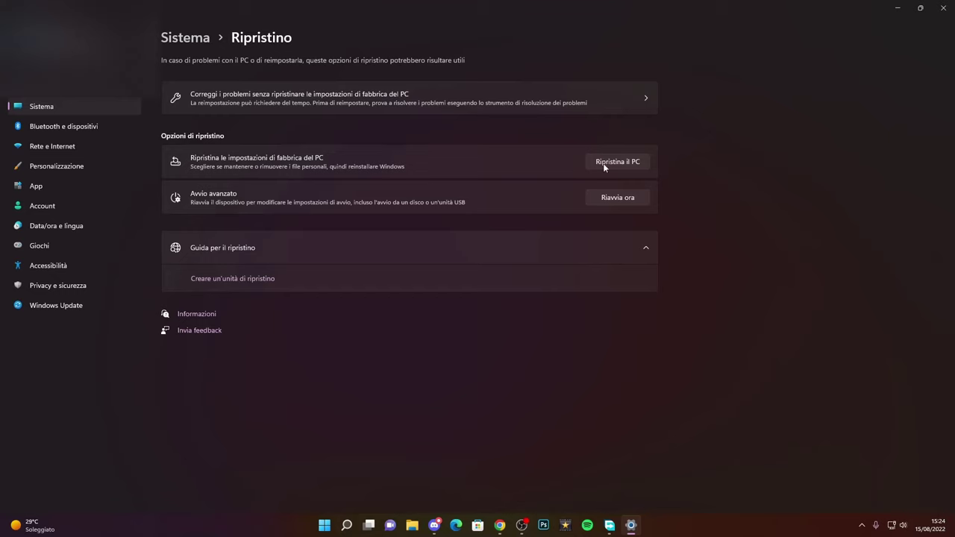
Step: Start the factory reset of the PC with Rimuovi tutto and Reinstallazione locale
{"action": "left_click", "coordinate": [623, 165]}
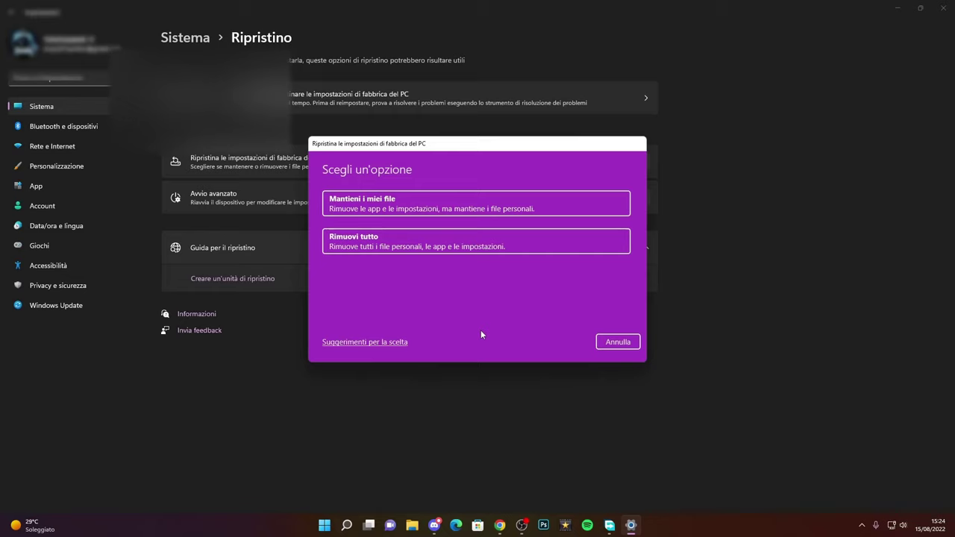
{"action": "left_click", "coordinate": [443, 245]}
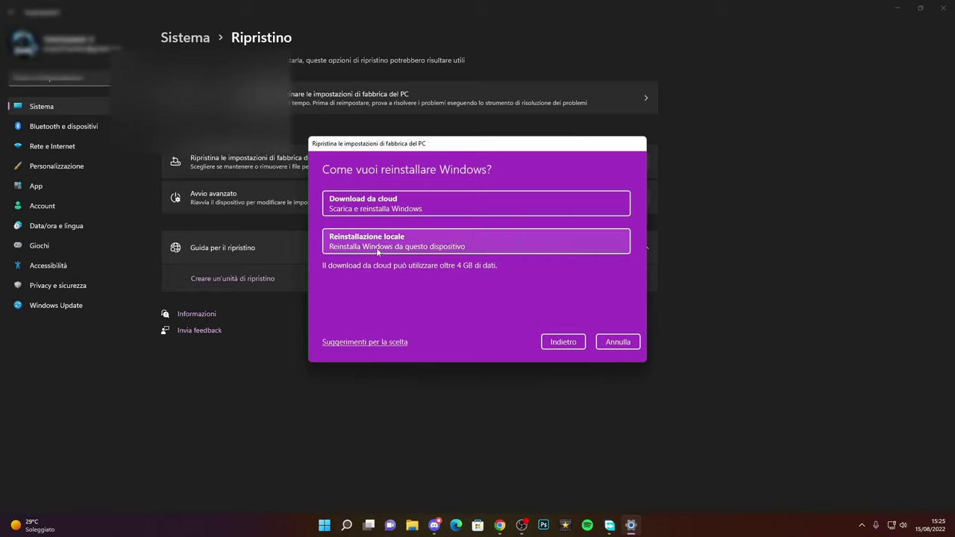
{"action": "left_click", "coordinate": [378, 251]}
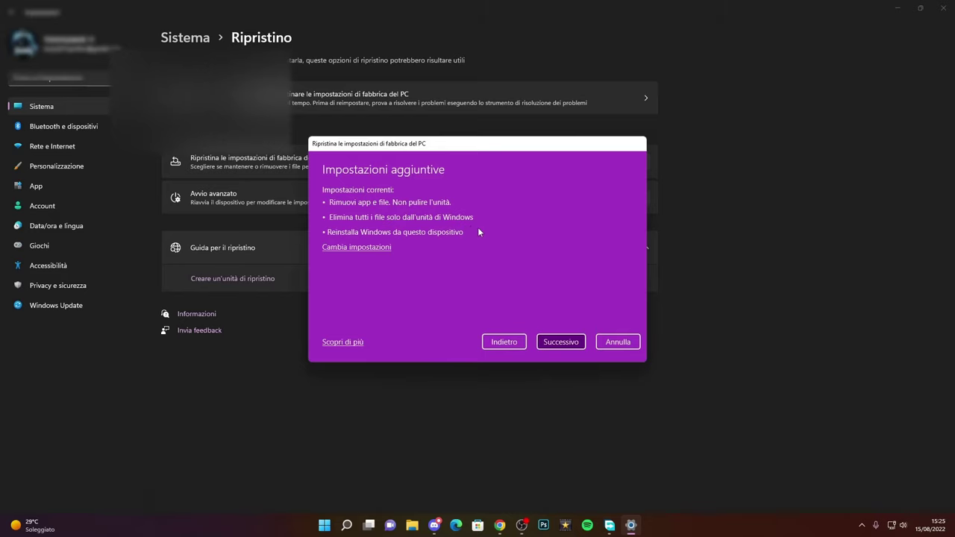
Step: Switch to File Explorer and examine the drives under Questo PC beside the reset dialog, picking out Disco locale (C:)
{"action": "left_click", "coordinate": [412, 525]}
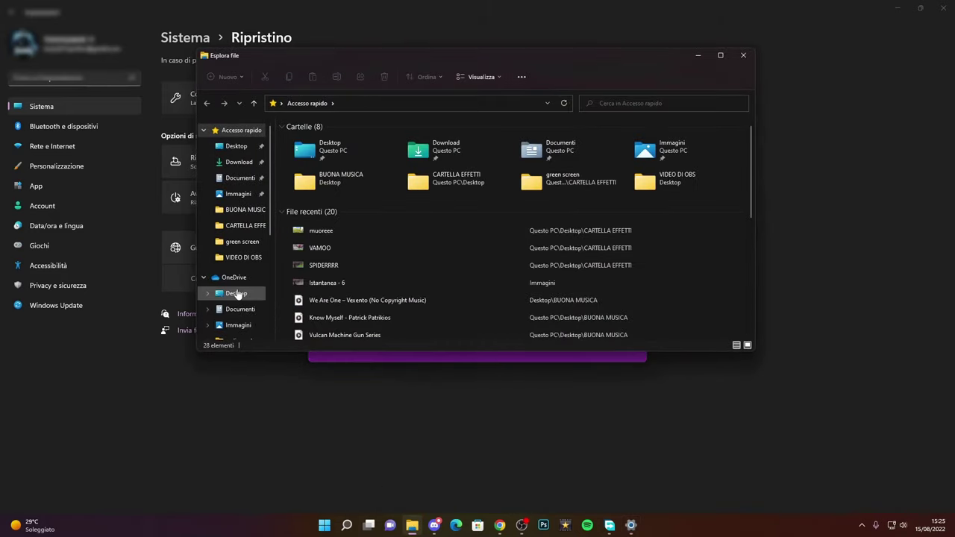
{"action": "left_click", "coordinate": [236, 293]}
{"action": "scroll", "coordinate": [236, 269], "scroll_direction": "down", "scroll_amount": 3}
{"action": "left_click", "coordinate": [236, 246]}
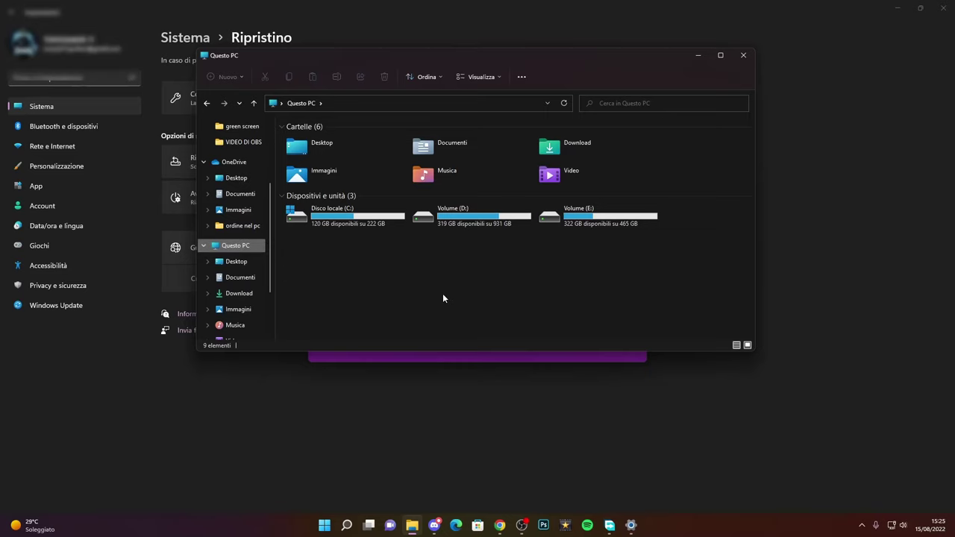
{"action": "left_click_drag", "start_coordinate": [373, 62], "coordinate": [722, 79]}
{"action": "left_click", "coordinate": [441, 222]}
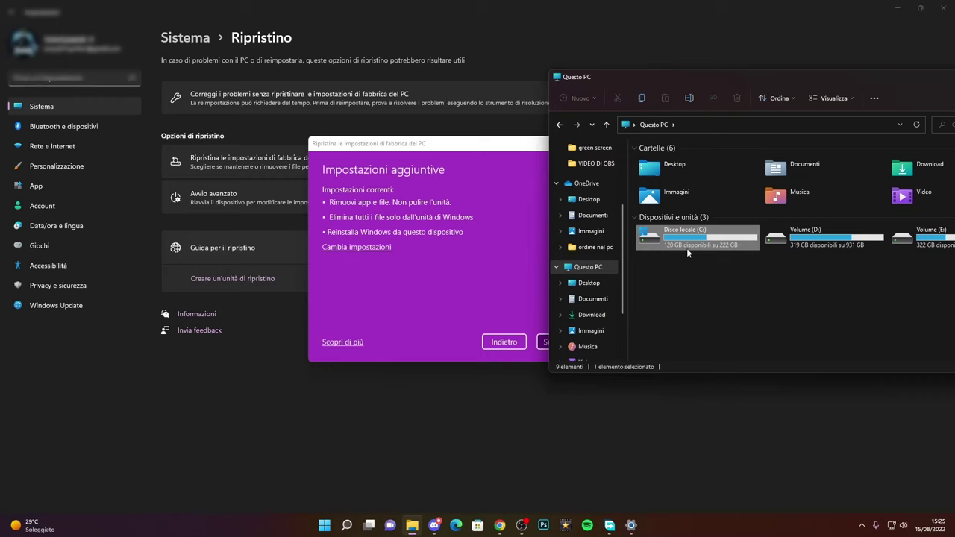
Step: In the reset's additional settings, switch file deletion to all drives and back to the Windows drive only
{"action": "left_click", "coordinate": [350, 250]}
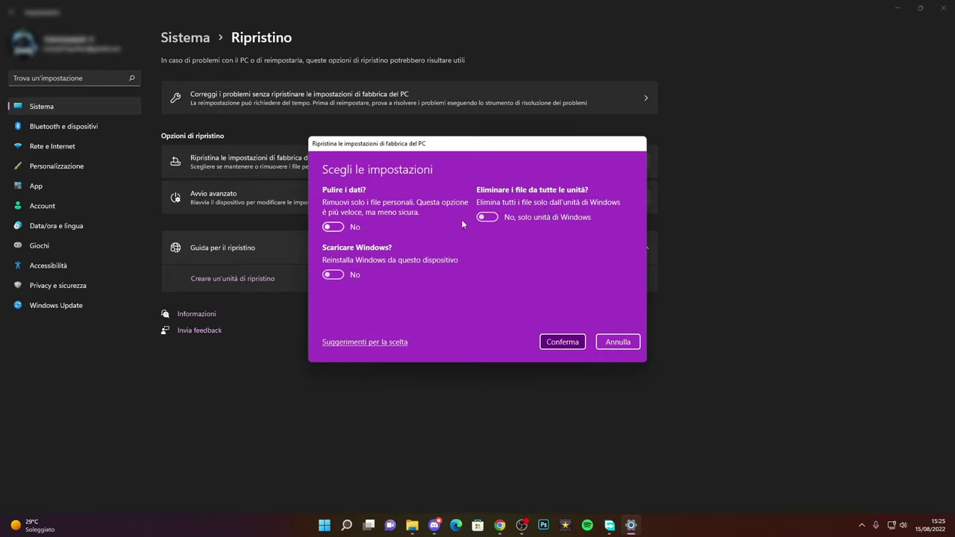
{"action": "left_click", "coordinate": [539, 220]}
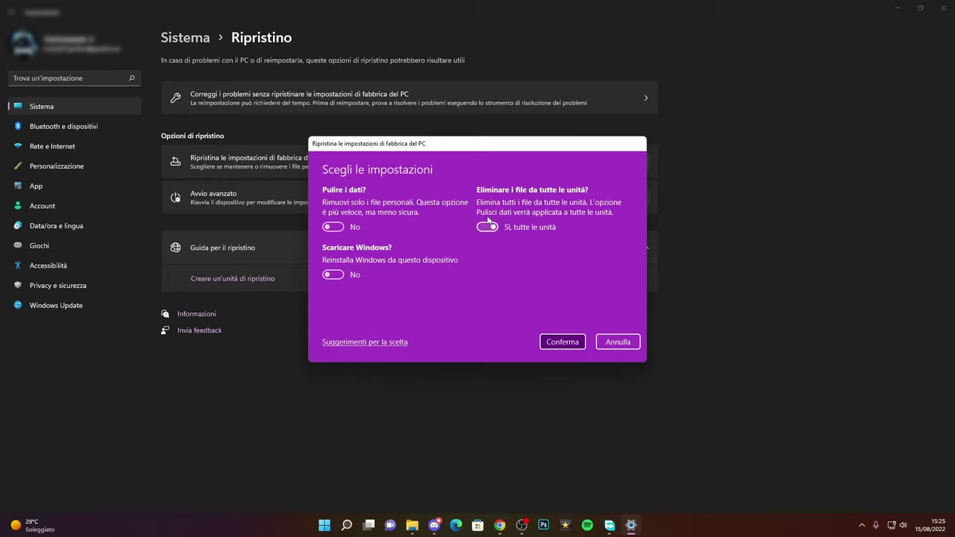
{"action": "left_click", "coordinate": [486, 227]}
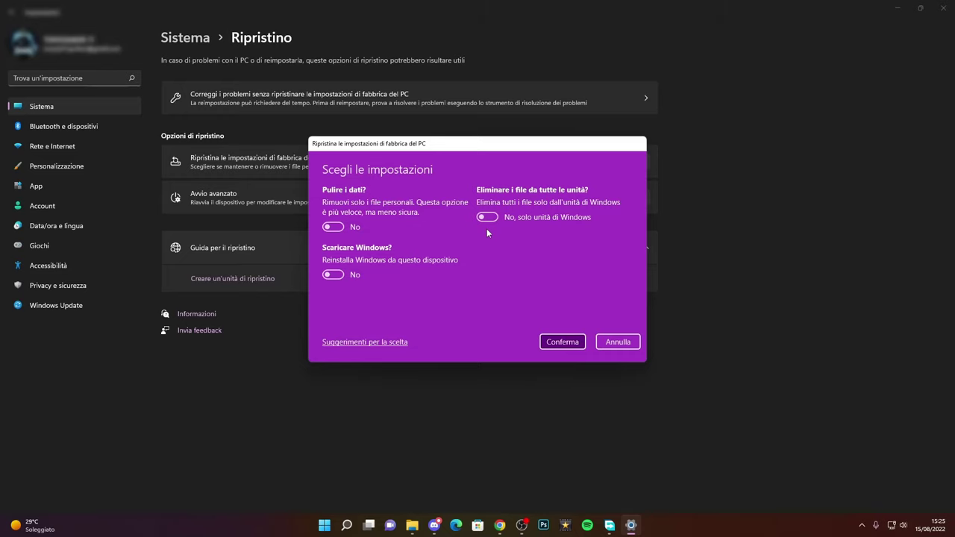
Step: Review the PC's drives in File Explorer again, close that window and cancel the PC reset
{"action": "left_click", "coordinate": [412, 525]}
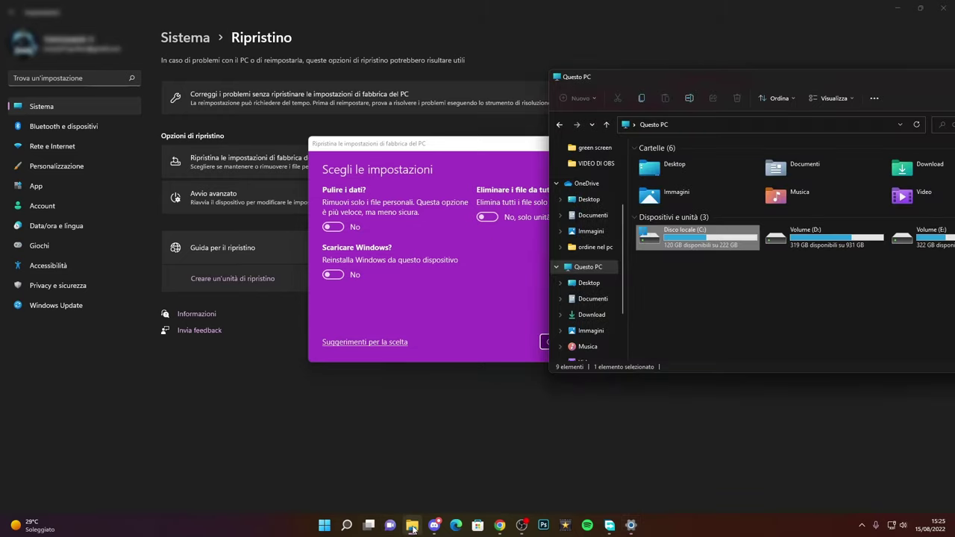
{"action": "left_click_drag", "start_coordinate": [745, 79], "coordinate": [661, 124]}
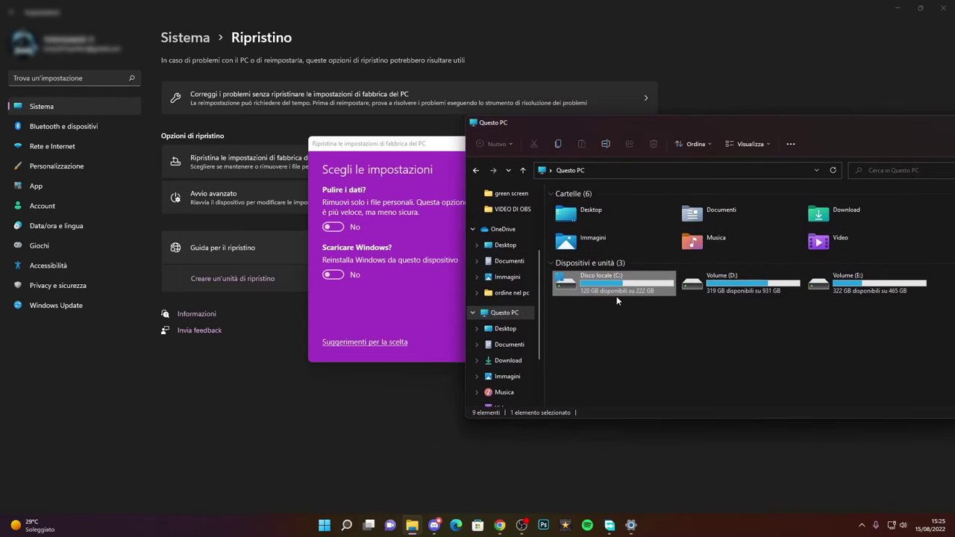
{"action": "left_click_drag", "start_coordinate": [749, 124], "coordinate": [592, 139]}
{"action": "left_click", "coordinate": [865, 141]}
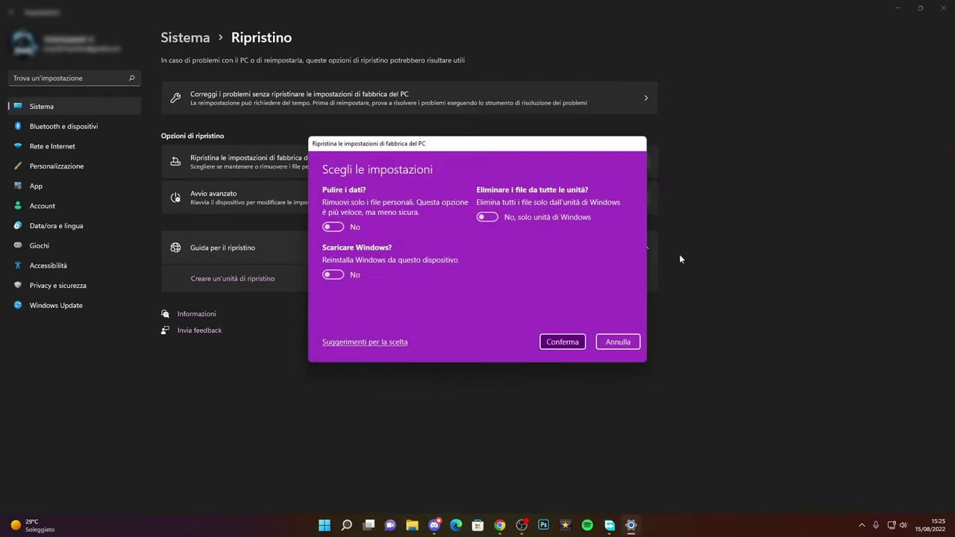
{"action": "left_click", "coordinate": [618, 343]}
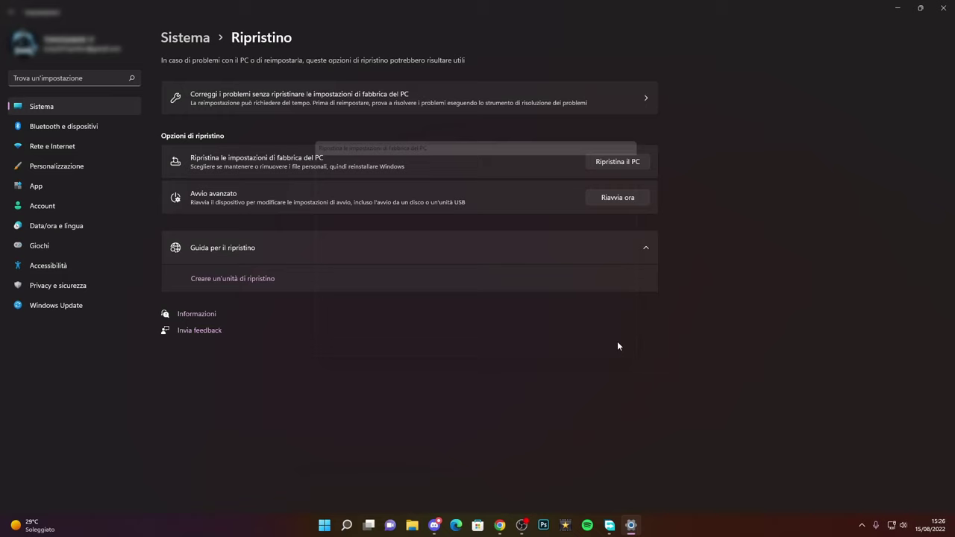
Step: Restart the PC reset with Mantieni i miei file and Reinstallazione locale
{"action": "left_click", "coordinate": [625, 162]}
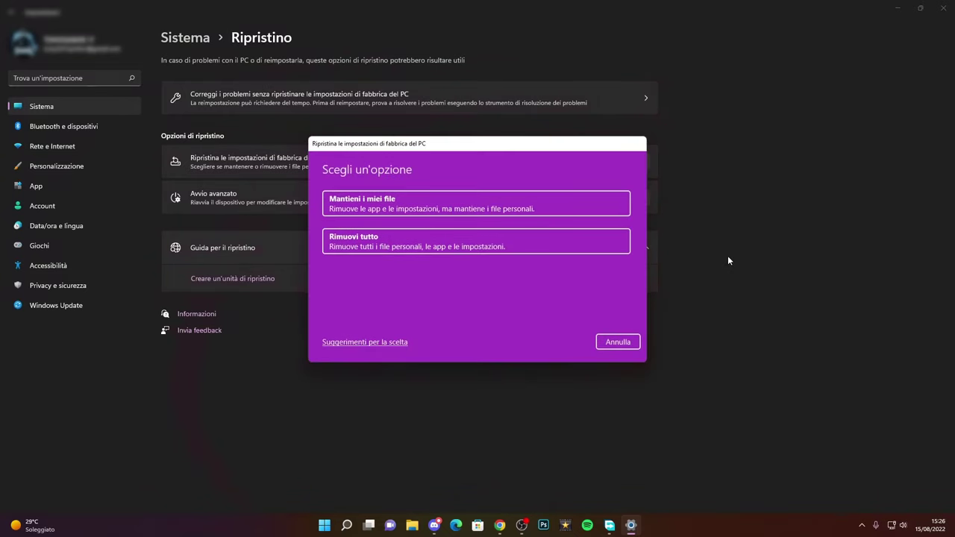
{"action": "left_click", "coordinate": [371, 201]}
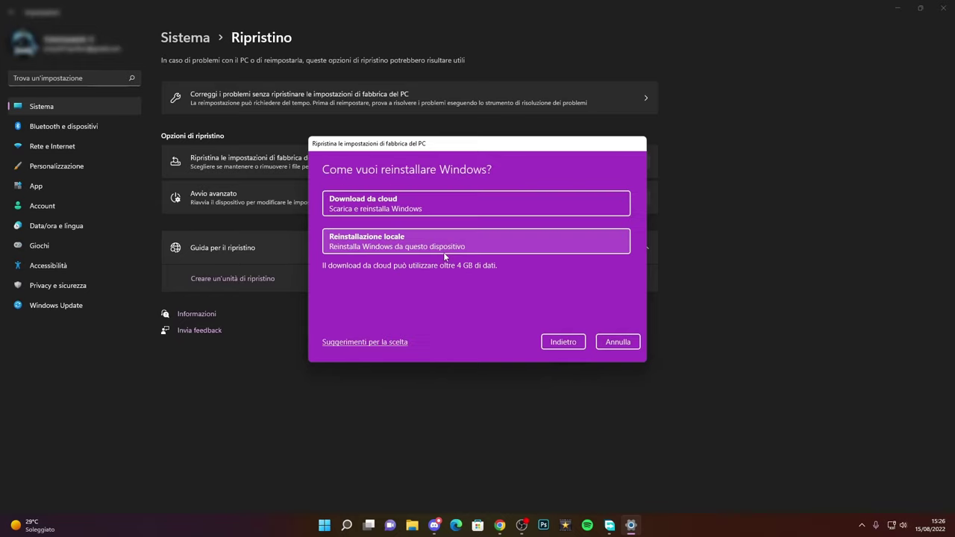
{"action": "left_click", "coordinate": [402, 242]}
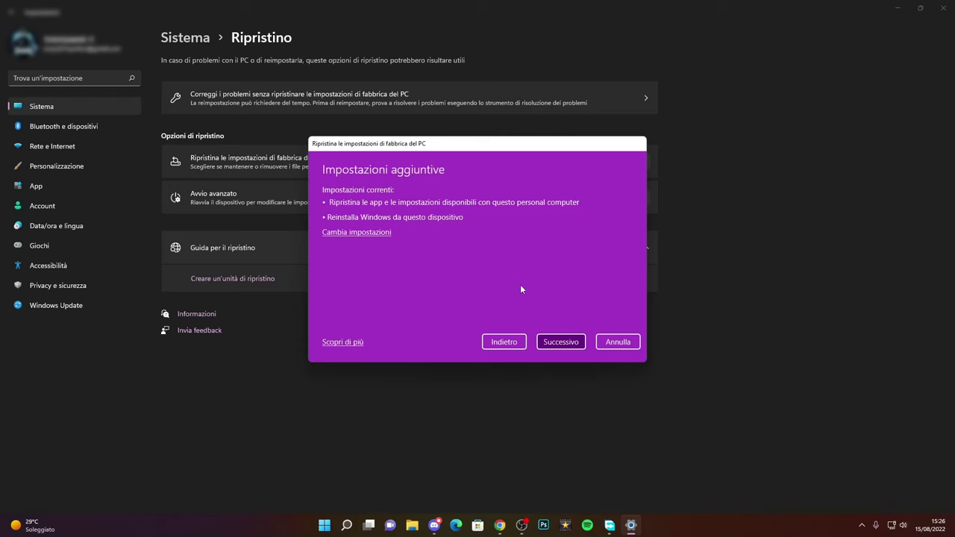
Step: Examine drives C: and E: under Questo PC in File Explorer, then close its window
{"action": "left_click", "coordinate": [412, 525]}
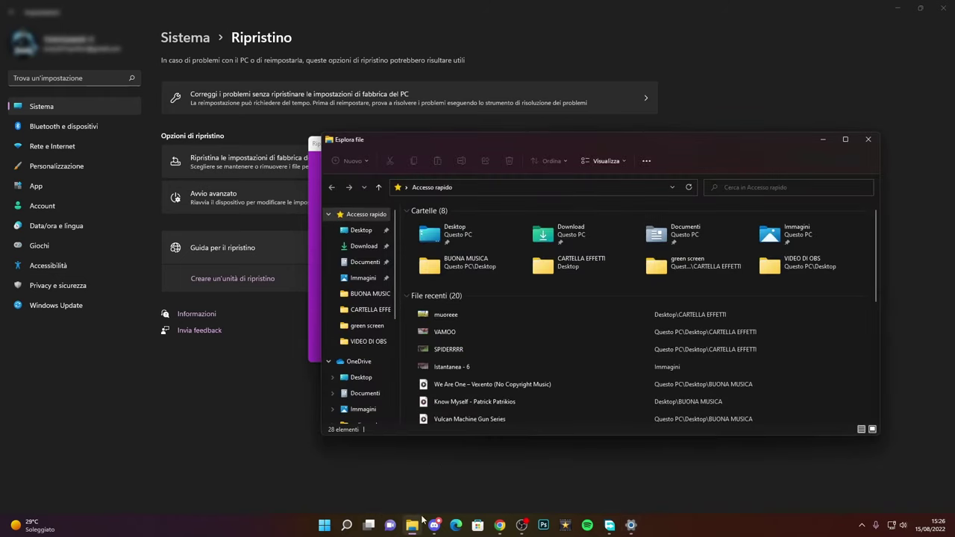
{"action": "left_click", "coordinate": [367, 361]}
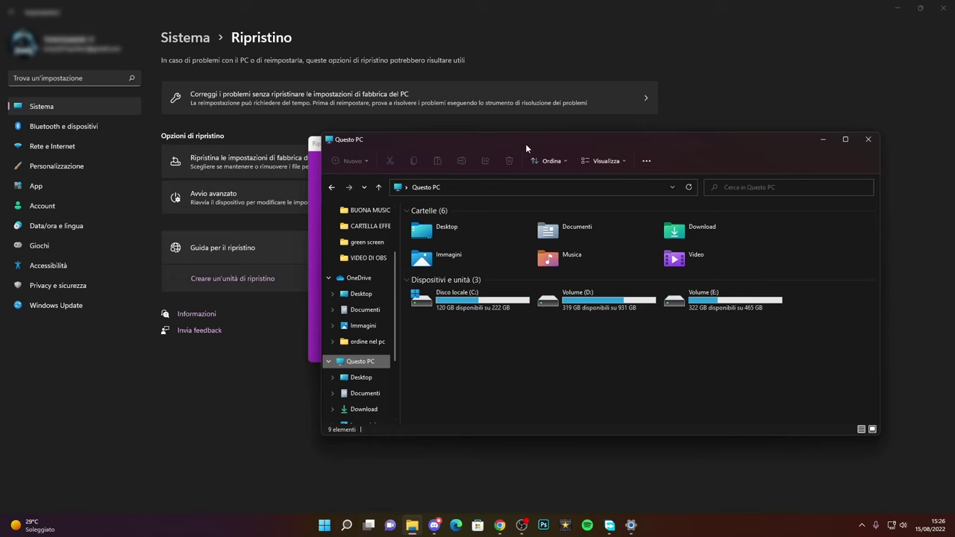
{"action": "left_click_drag", "start_coordinate": [526, 142], "coordinate": [625, 117]}
{"action": "left_click", "coordinate": [503, 256]}
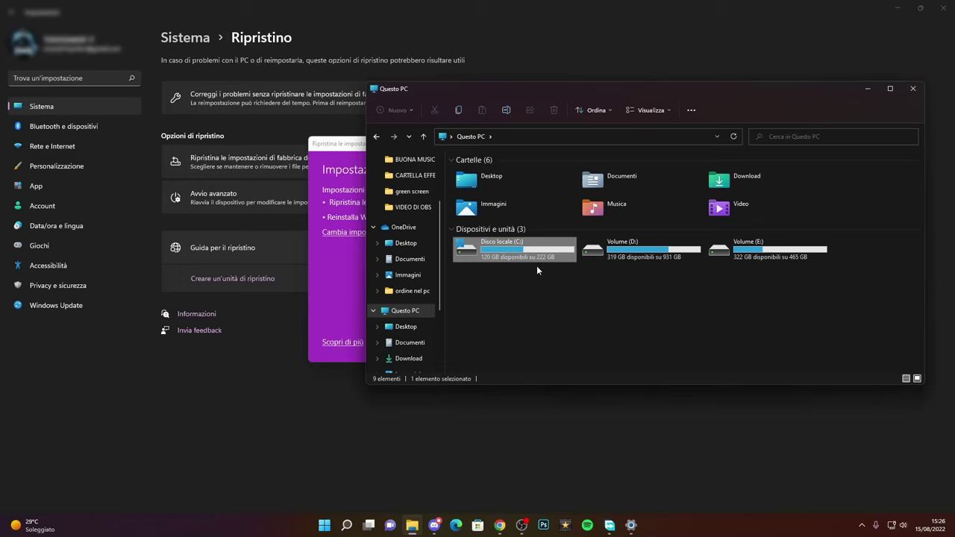
{"action": "left_click", "coordinate": [759, 256]}
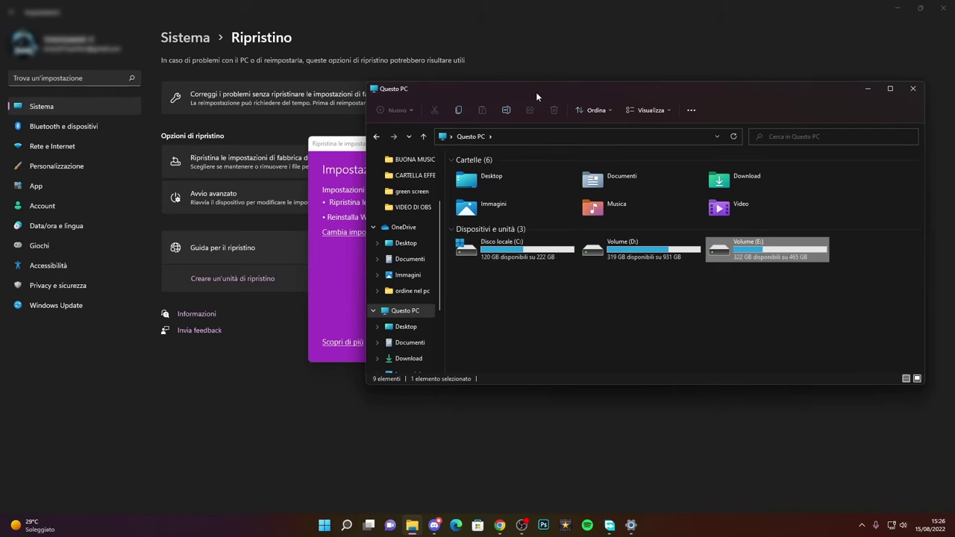
{"action": "left_click_drag", "start_coordinate": [536, 92], "coordinate": [507, 102]}
{"action": "left_click", "coordinate": [870, 104]}
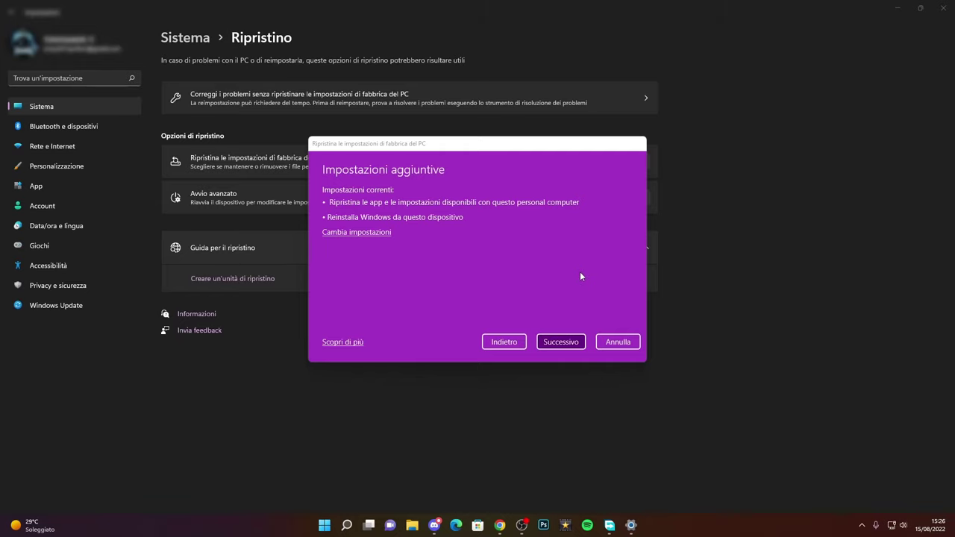
Step: Reselect Reinstallazione locale and, in the additional settings, switch Scaricare Windows? on and back off
{"action": "left_click", "coordinate": [503, 343]}
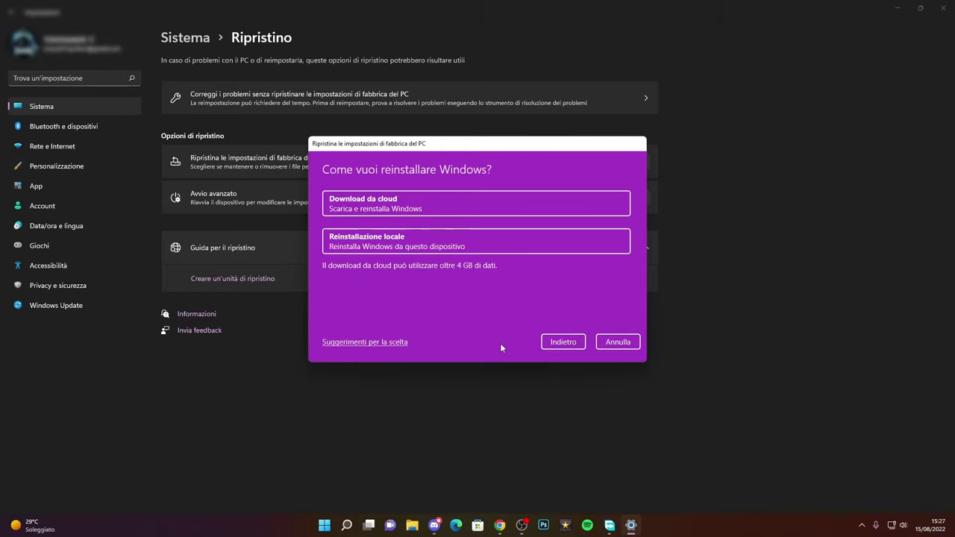
{"action": "left_click", "coordinate": [386, 237]}
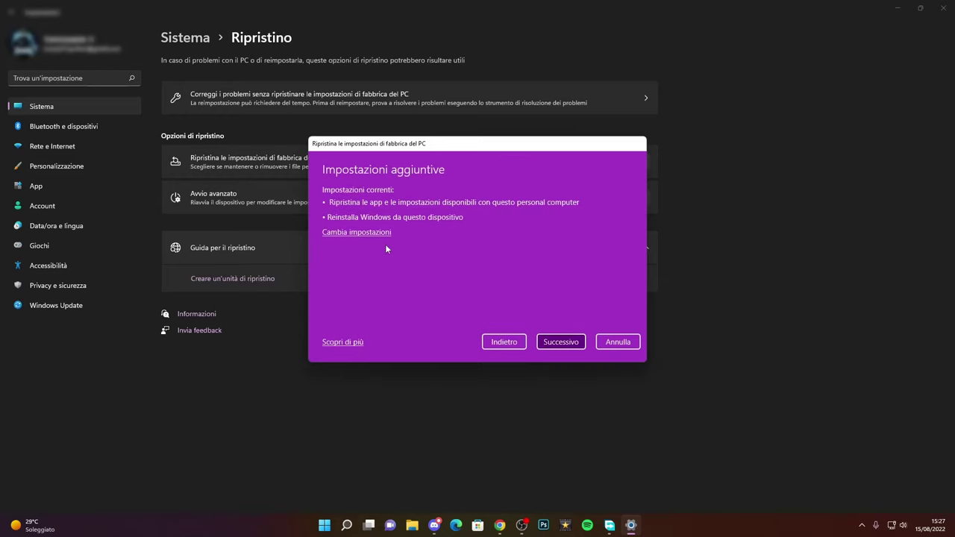
{"action": "left_click", "coordinate": [362, 236]}
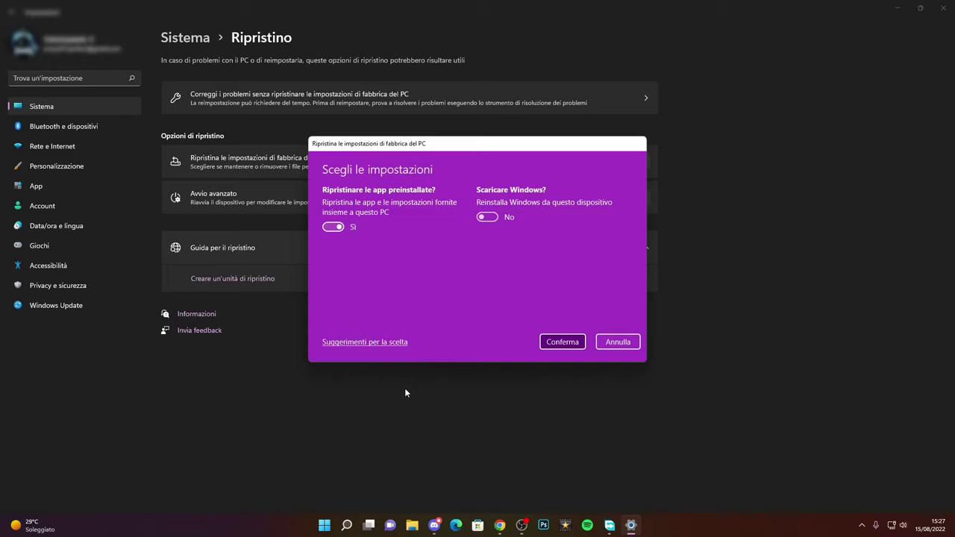
{"action": "left_click", "coordinate": [491, 218]}
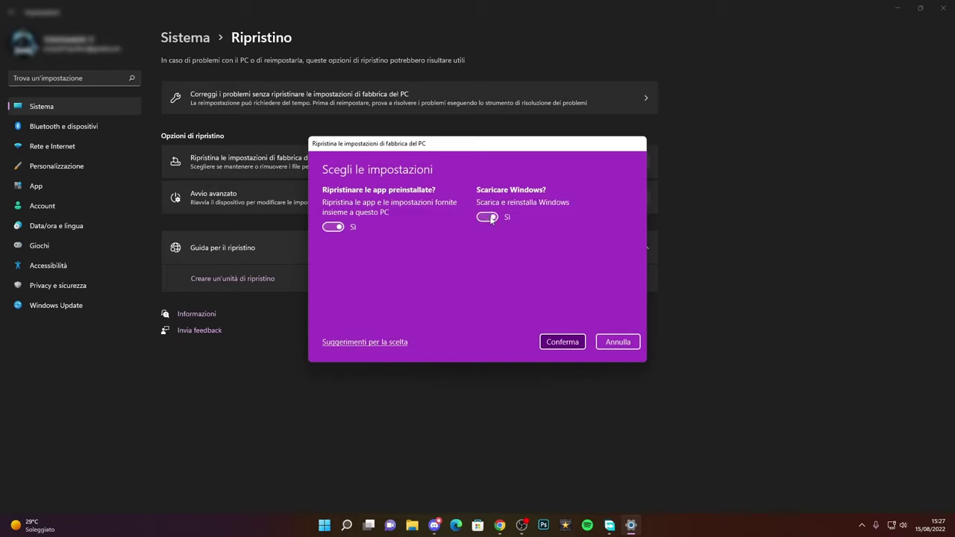
{"action": "left_click", "coordinate": [491, 217]}
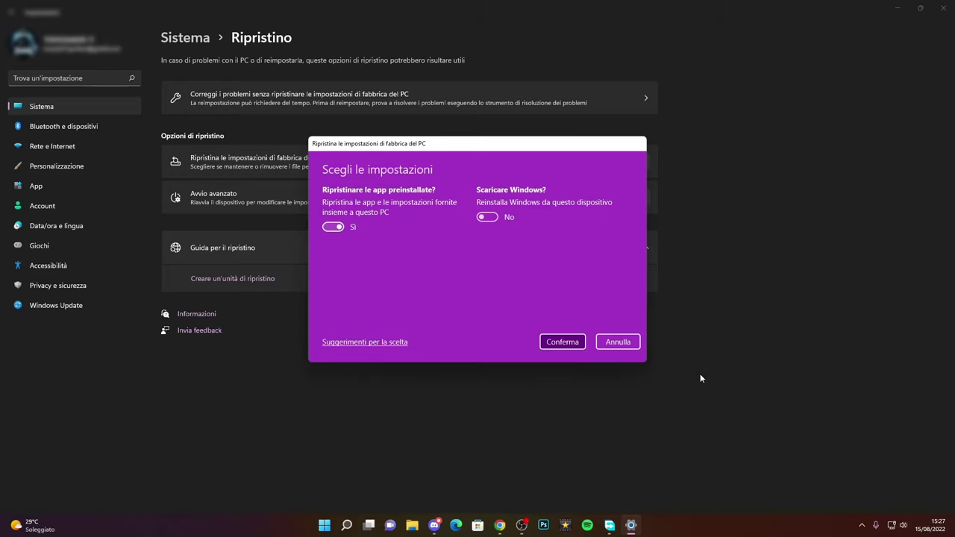
Step: Move the reset dialog aside, cancel the PC reset and close Settings
{"action": "left_click_drag", "start_coordinate": [464, 144], "coordinate": [471, 240]}
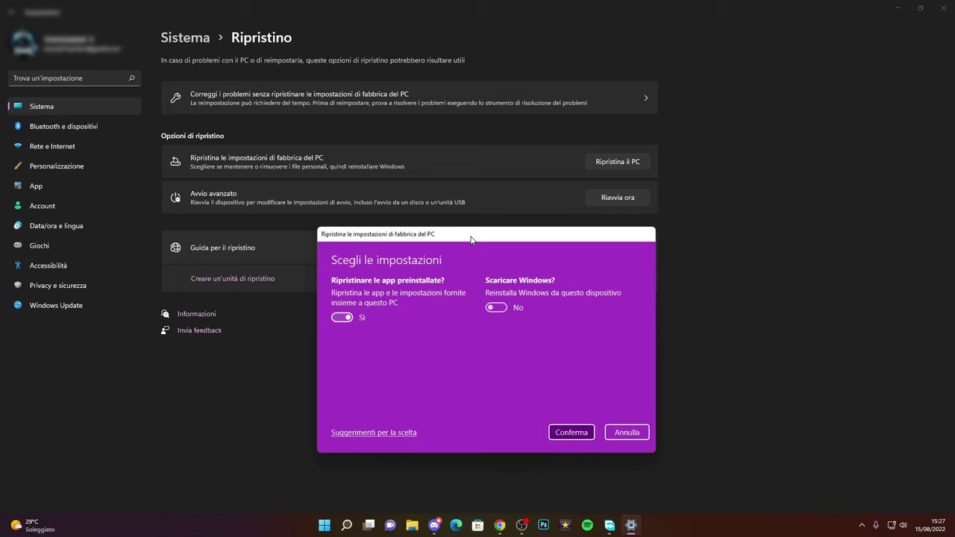
{"action": "mouse_move", "coordinate": [471, 239]}
{"action": "left_mouse_down"}
{"action": "mouse_move", "coordinate": [469, 248]}
{"action": "mouse_move", "coordinate": [474, 232]}
{"action": "left_mouse_up"}
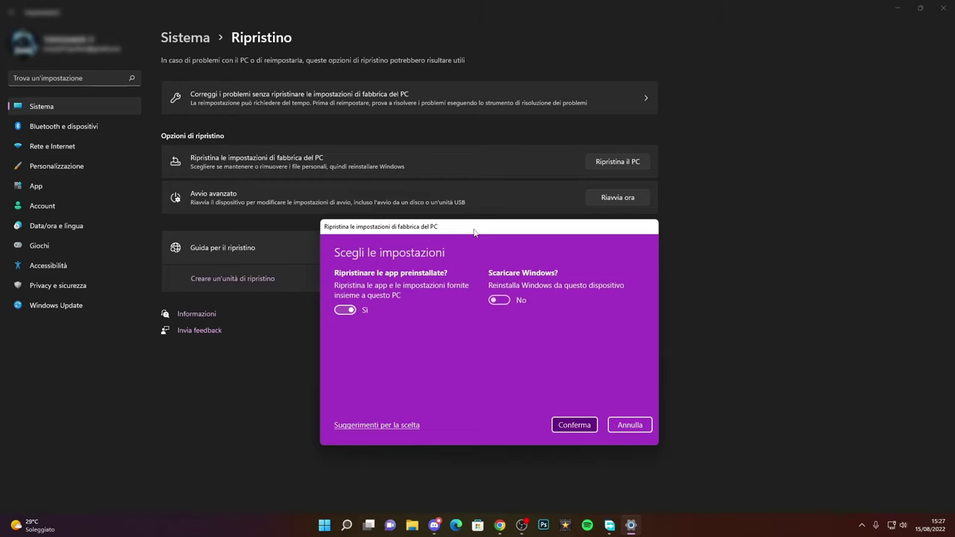
{"action": "left_click_drag", "start_coordinate": [474, 232], "coordinate": [522, 187]}
{"action": "left_click", "coordinate": [676, 381]}
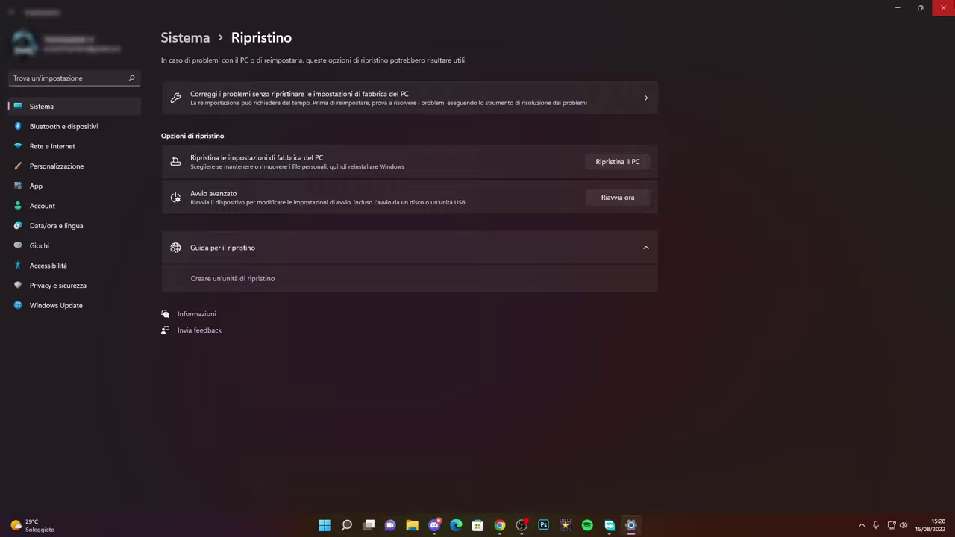
{"action": "left_click", "coordinate": [943, 8]}
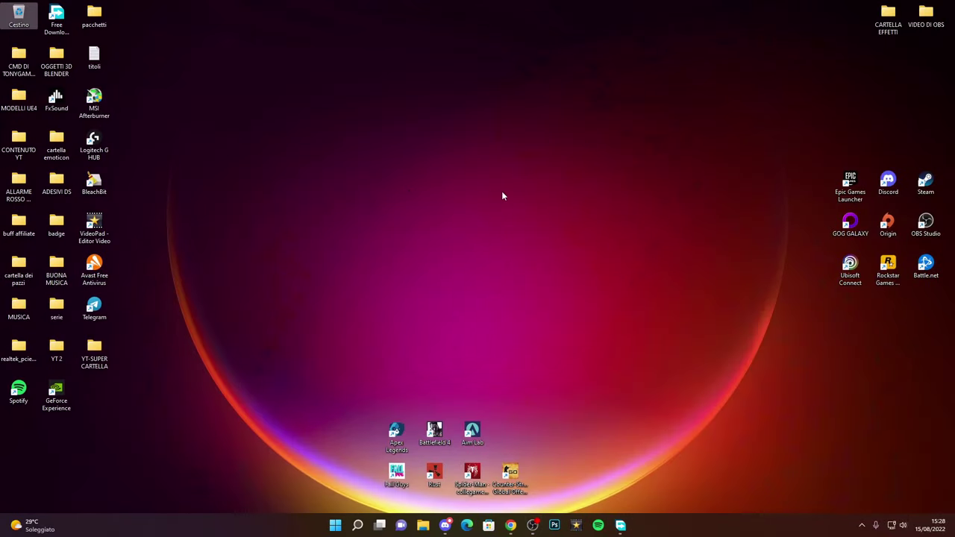